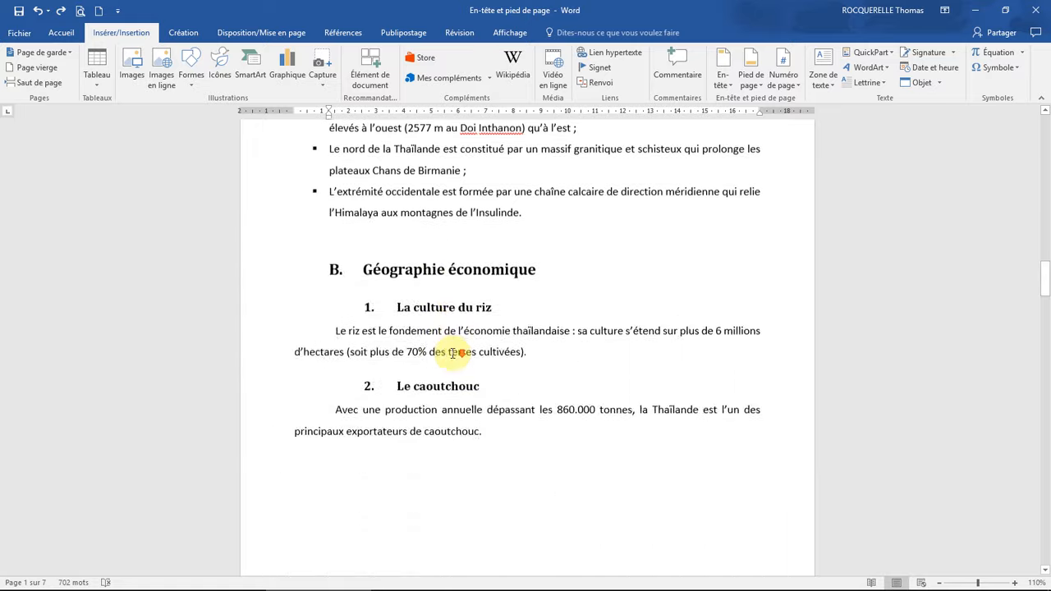
# Enter trial text directly in the first page's header and delete it.
pyautogui.moveTo(1046, 329); pyautogui.dragTo(1043, 106)
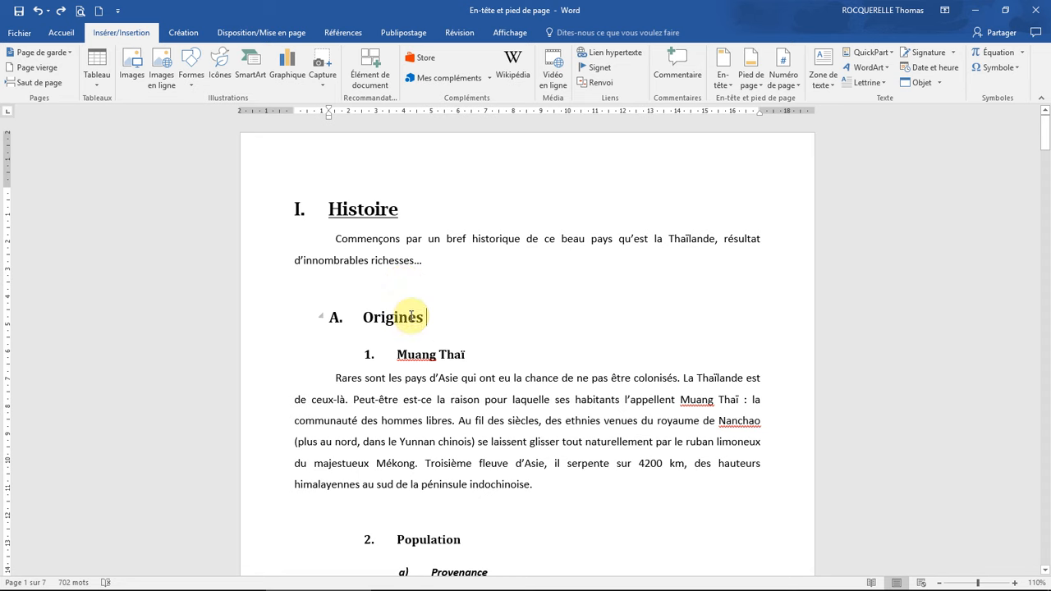
pyautogui.doubleClick(321, 163)
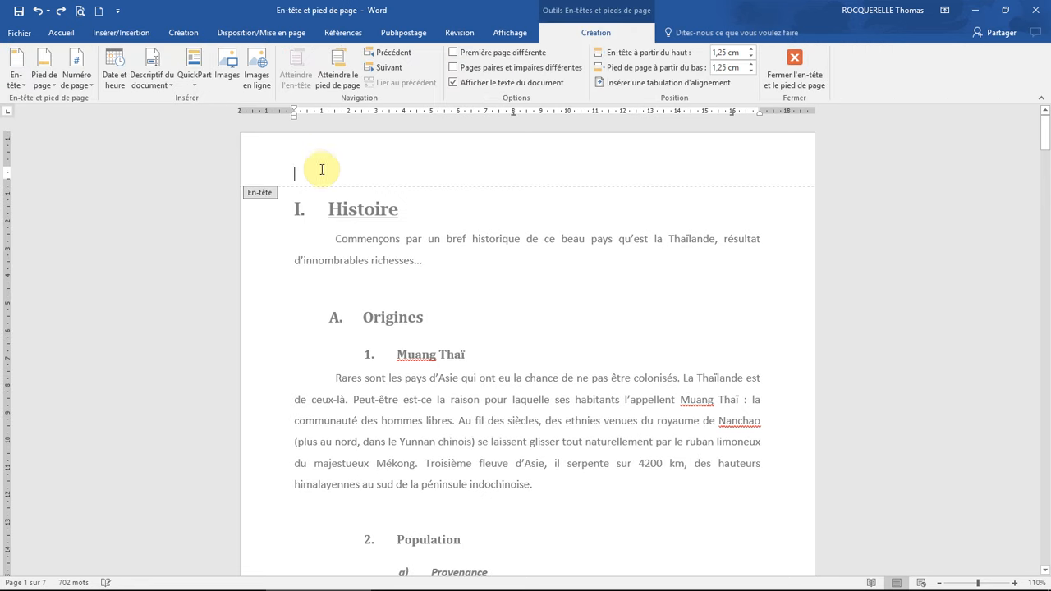
pyautogui.write('dsdfsdiofiojdsfdsoifjodis')
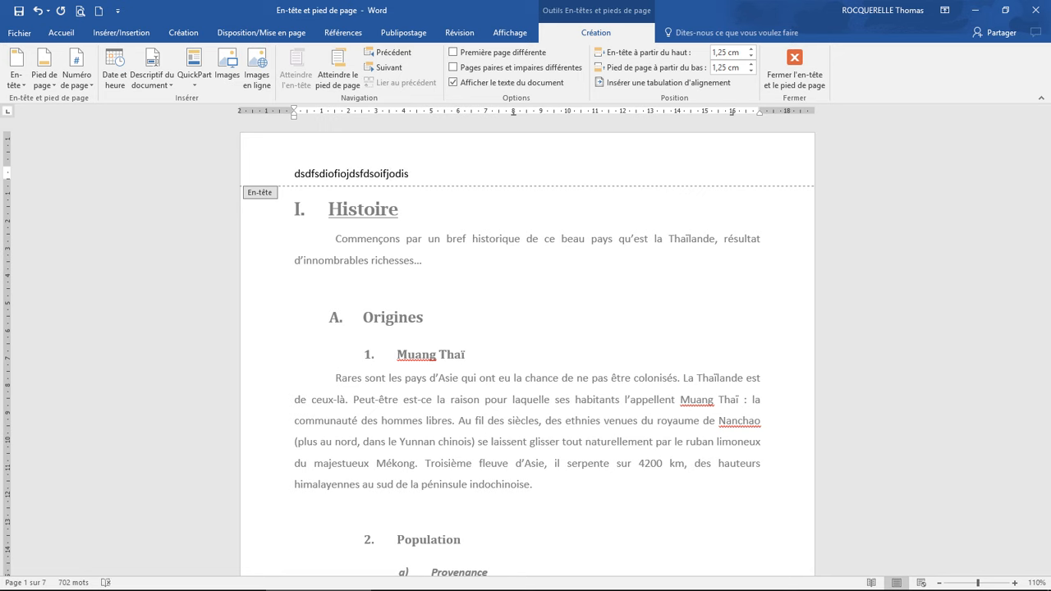
pyautogui.doubleClick(394, 171)
pyautogui.press('BackSpace')
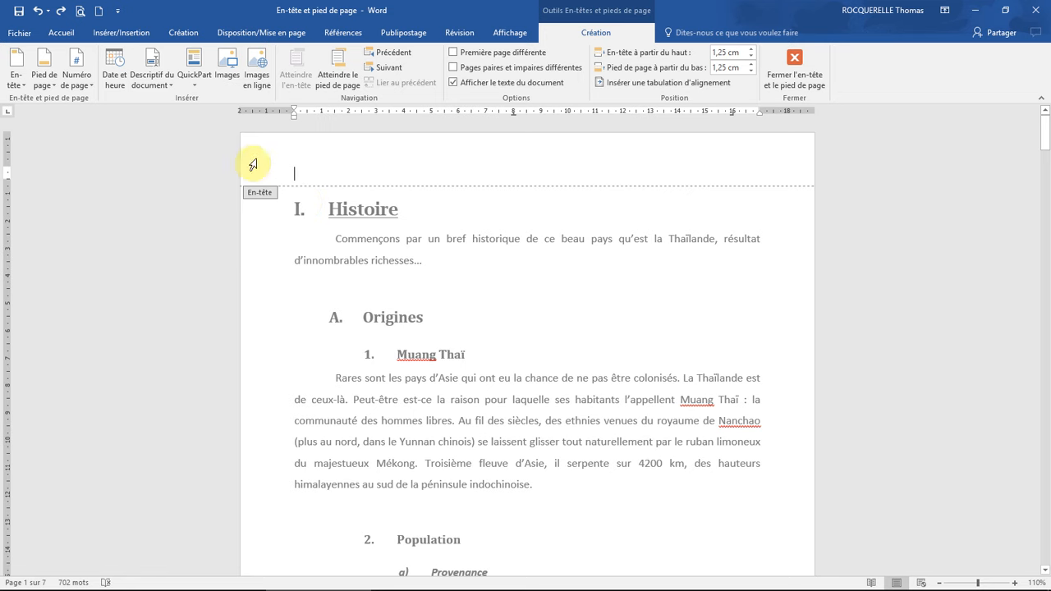
# Insert the built-in "Vide (3 colonnes)" header in the document.
pyautogui.click(123, 35)
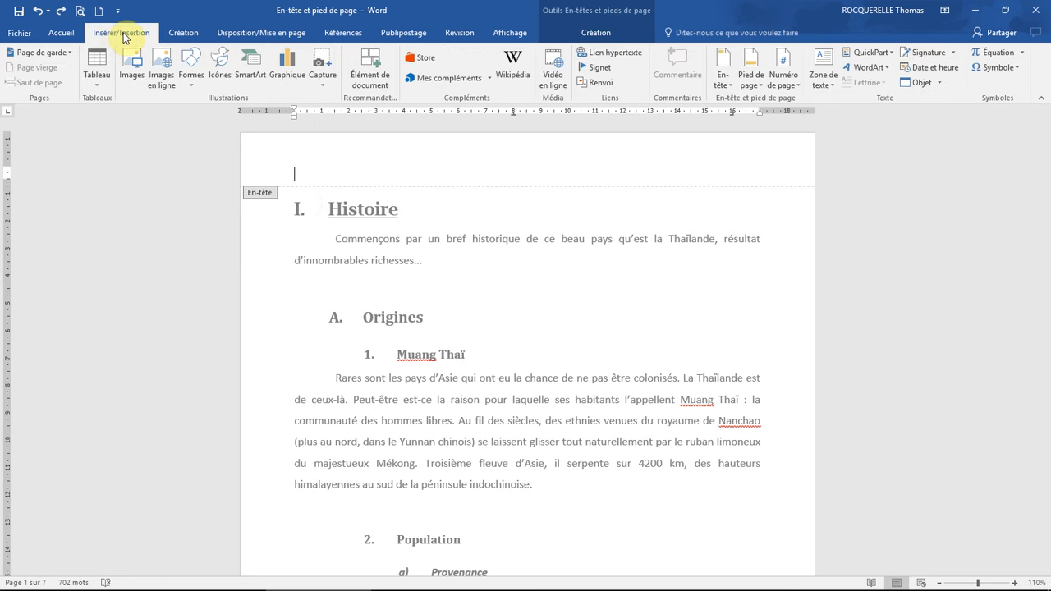
pyautogui.click(723, 85)
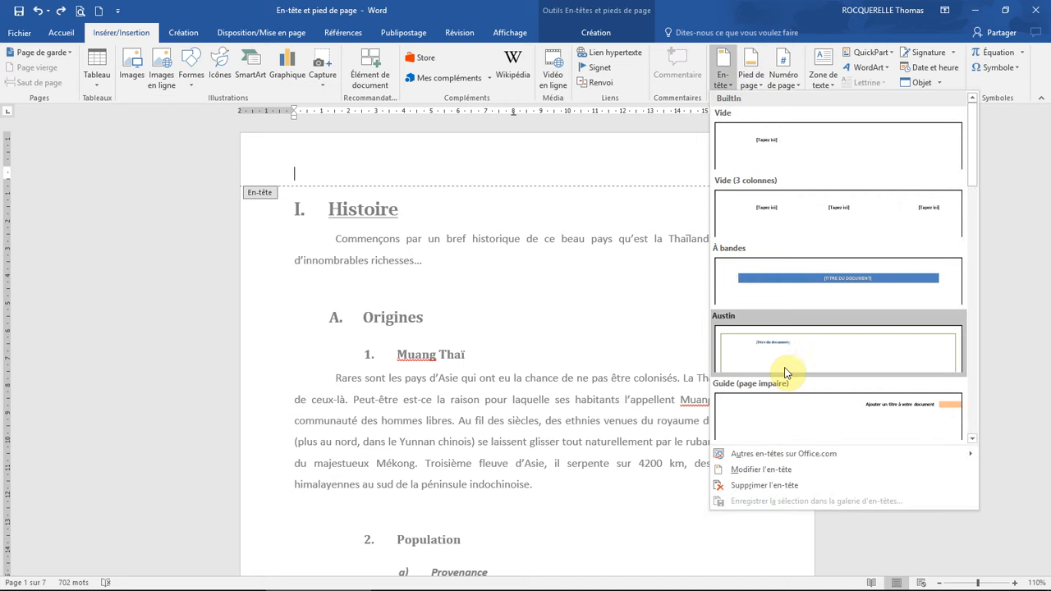
pyautogui.scroll(-5, 786, 369)
pyautogui.scroll(5, 786, 371)
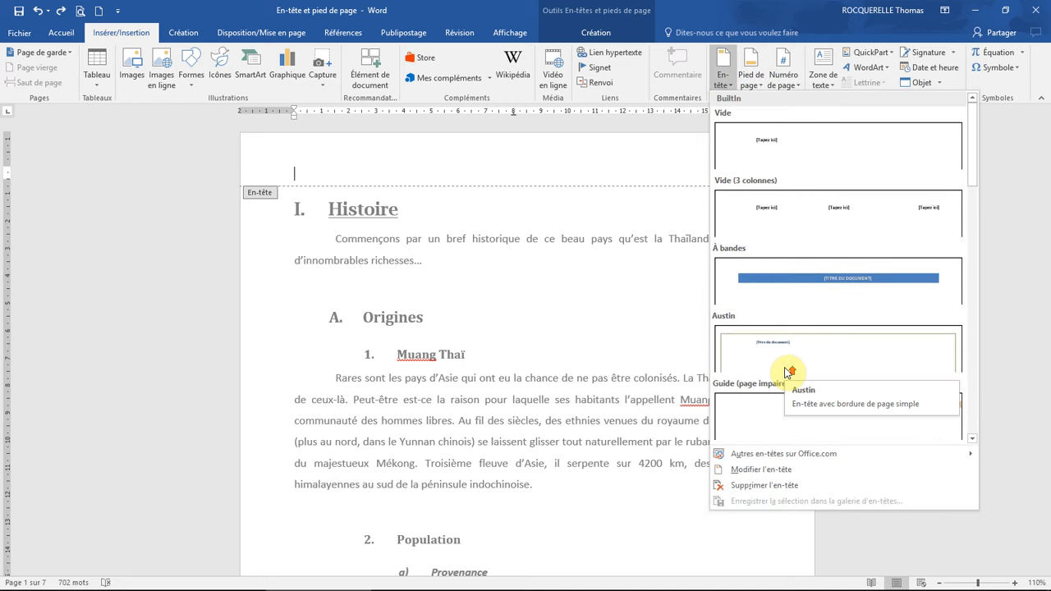
pyautogui.click(800, 218)
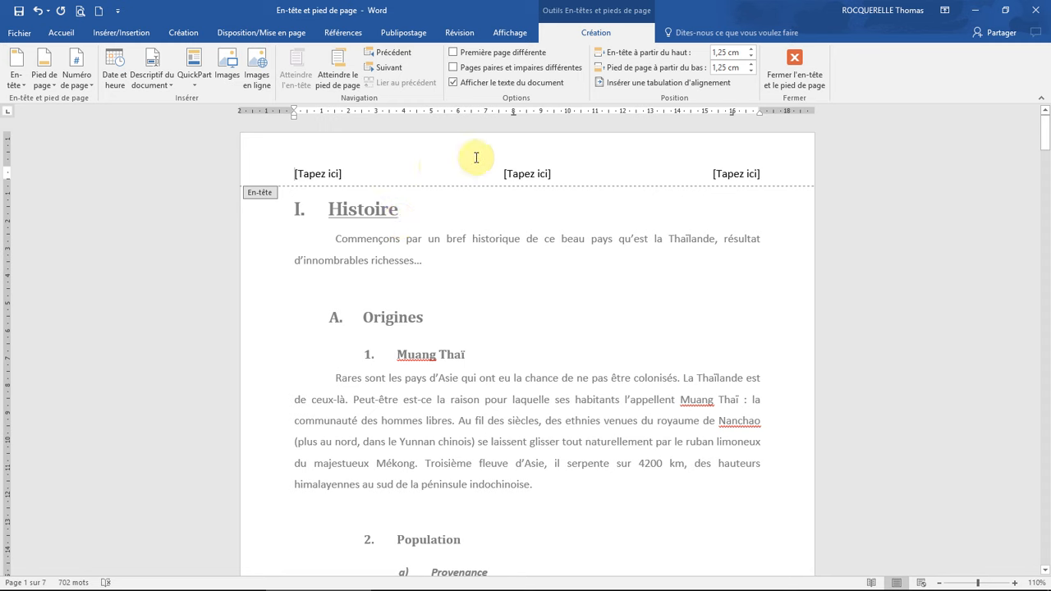
# Fill the three header placeholders with the author's full name, "Année 2541" and "Travail 1", and return to the body text.
pyautogui.click(317, 173)
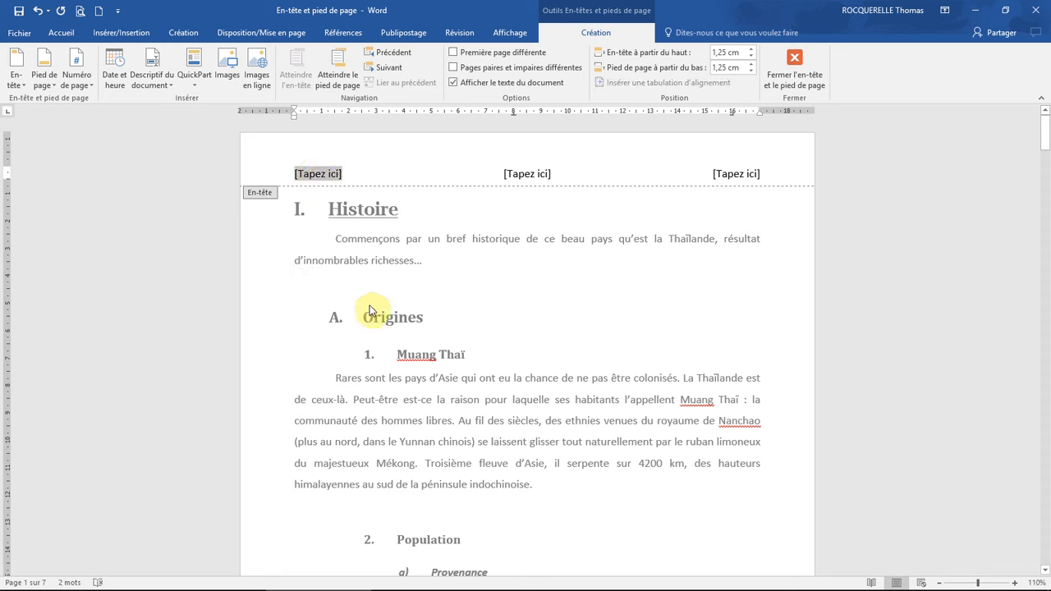
pyautogui.write('Jean Pouetpouet')
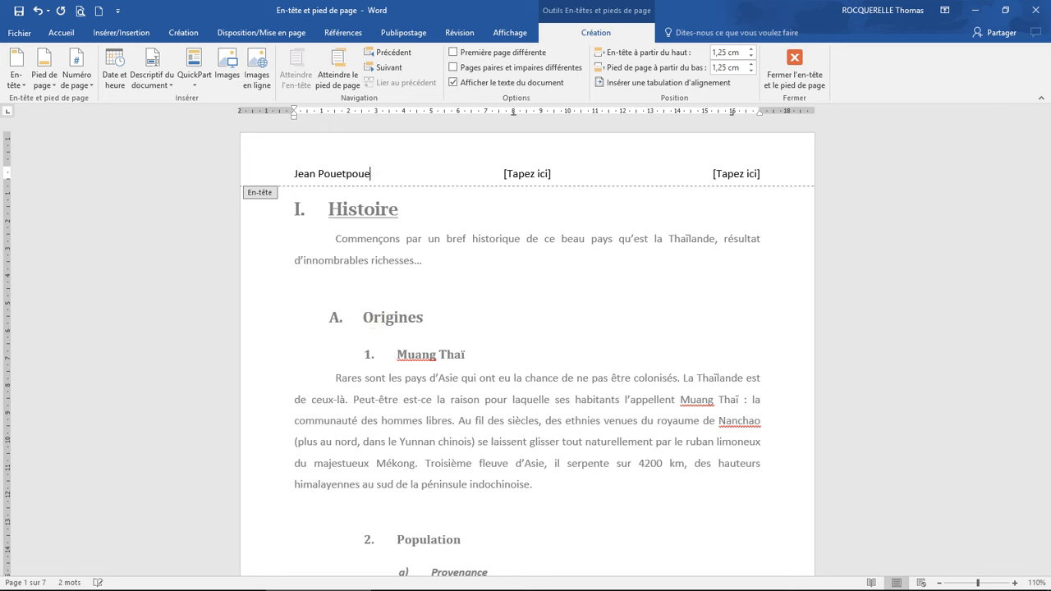
pyautogui.click(530, 171)
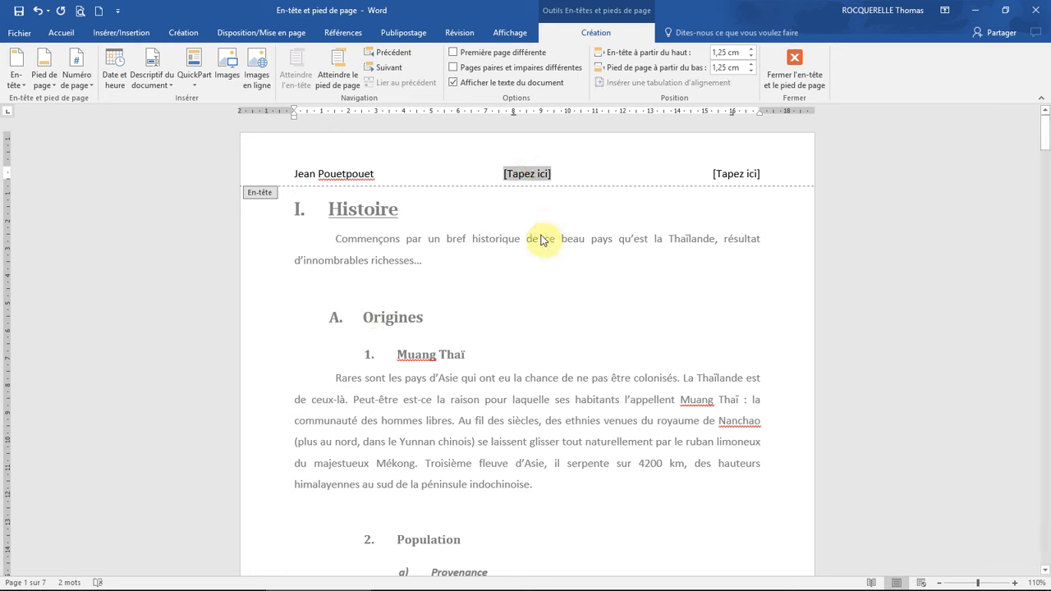
pyautogui.write('Année 2541')
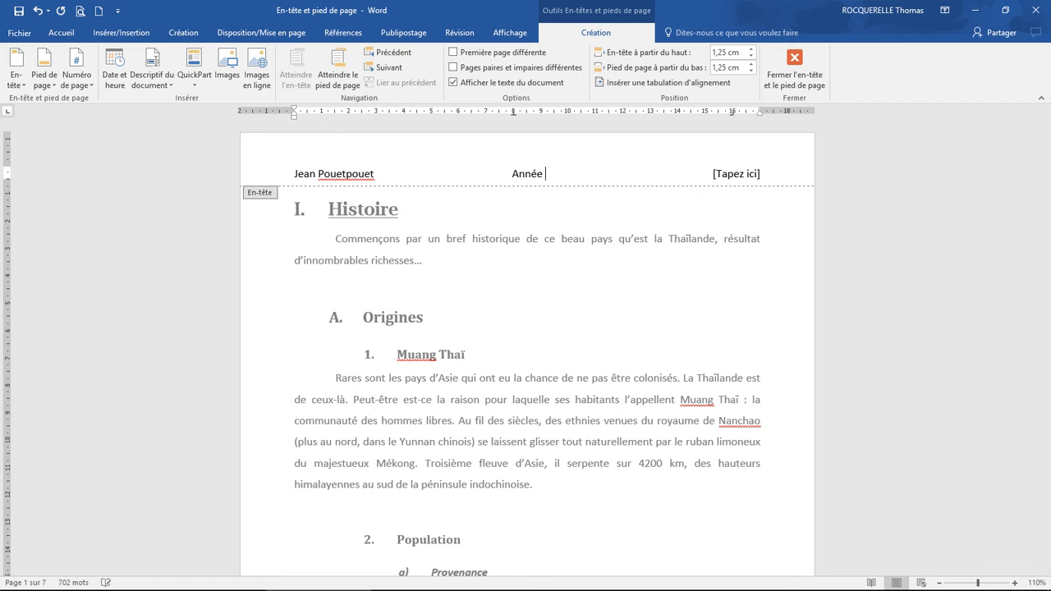
pyautogui.click(742, 174)
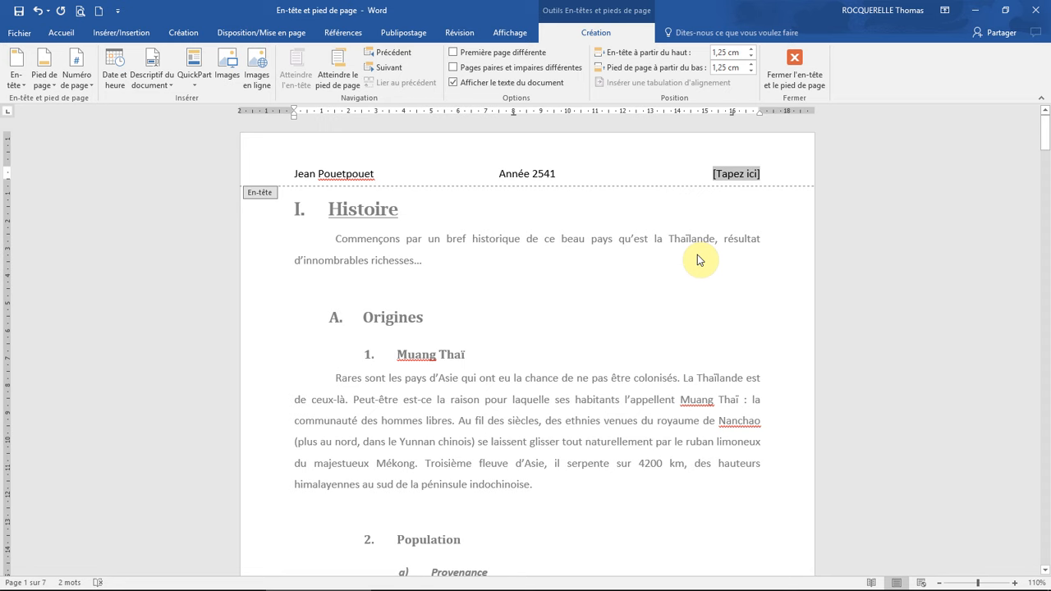
pyautogui.write('Travail 1')
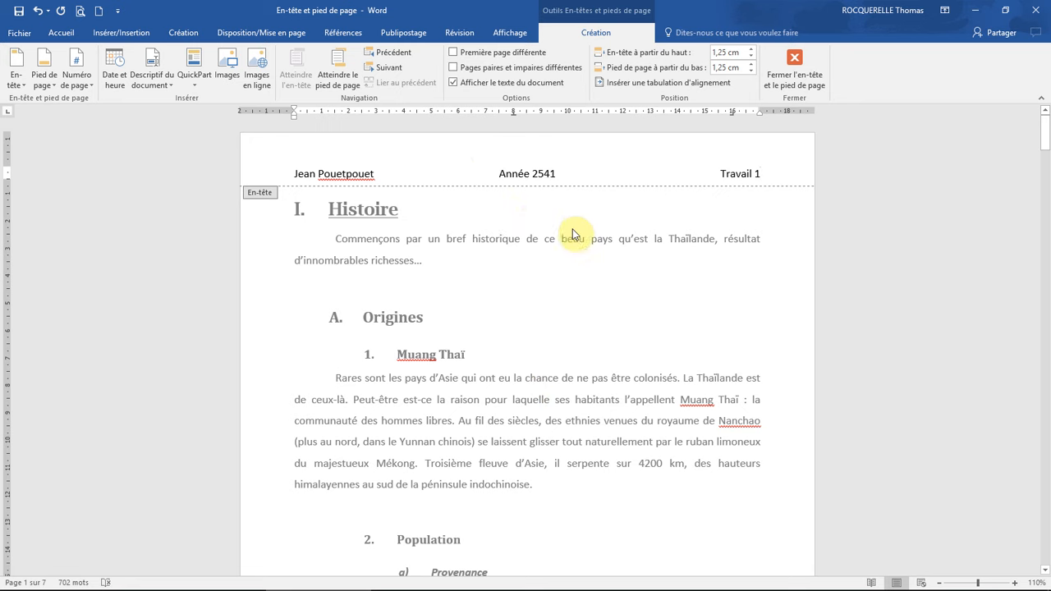
pyautogui.doubleClick(532, 218)
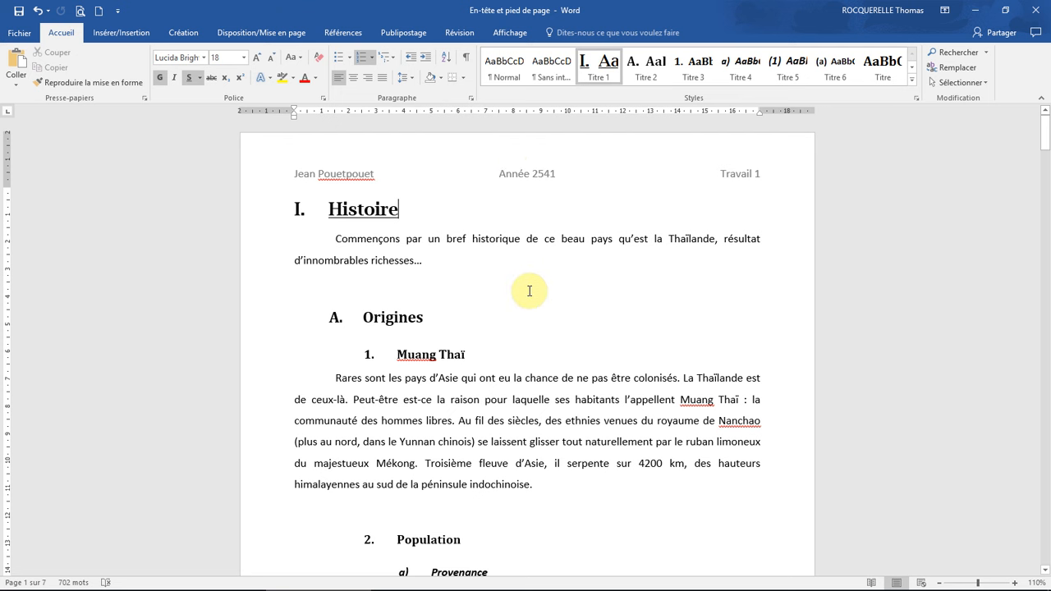
# Check the header on the following pages through to section VI, Infos, and return to the first page.
pyautogui.scroll(-15, 530, 291)
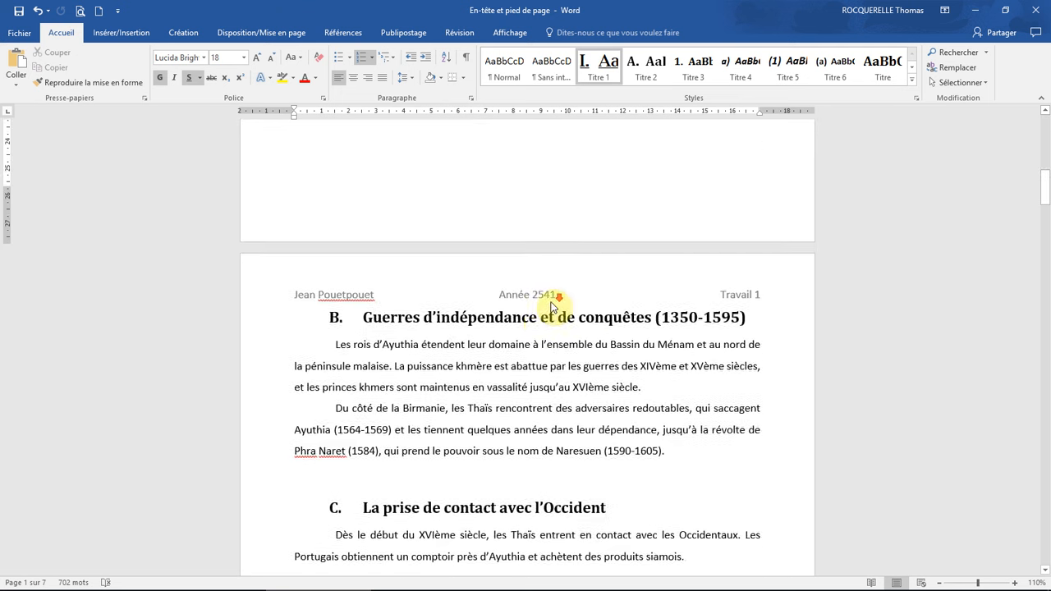
pyautogui.scroll(-15, 552, 307)
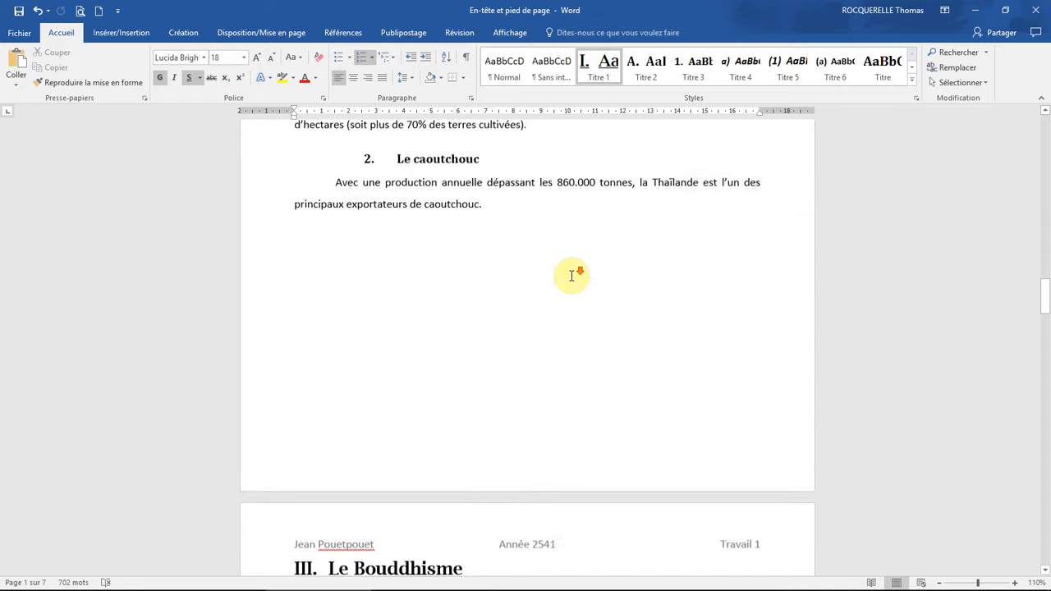
pyautogui.scroll(-15, 571, 276)
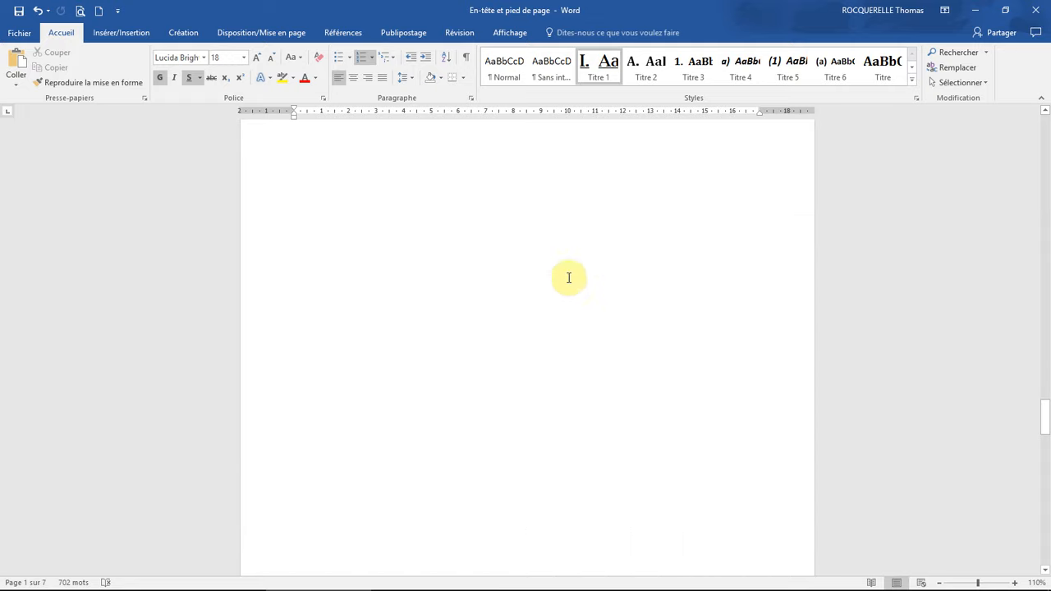
pyautogui.scroll(-12, 568, 278)
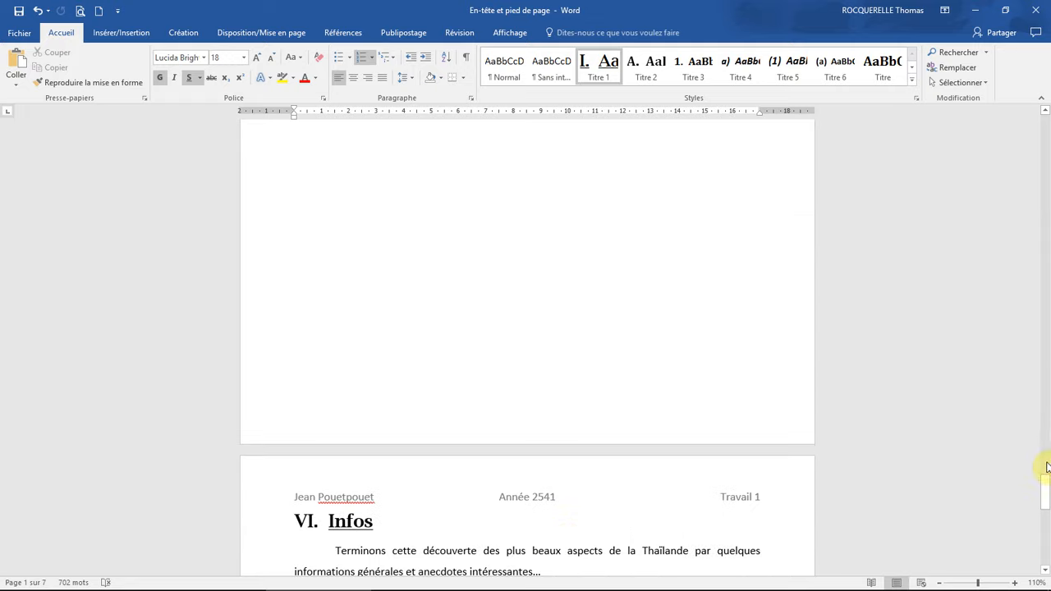
pyautogui.moveTo(1047, 466); pyautogui.dragTo(1044, 123)
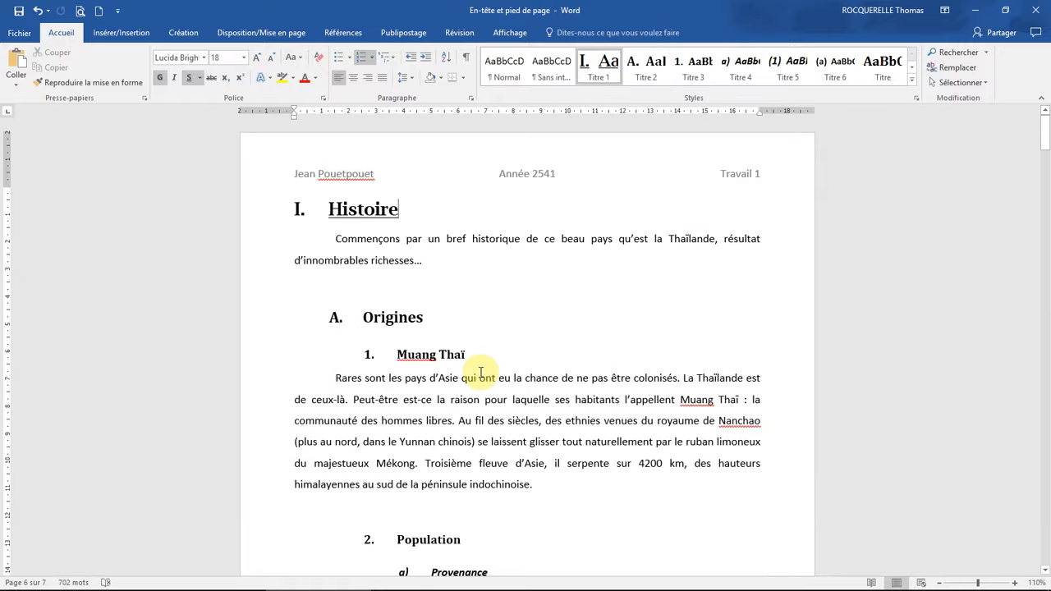
# Open the first page's footer and insert the built-in "Vide (3 colonnes)" footer.
pyautogui.scroll(-6, 480, 372)
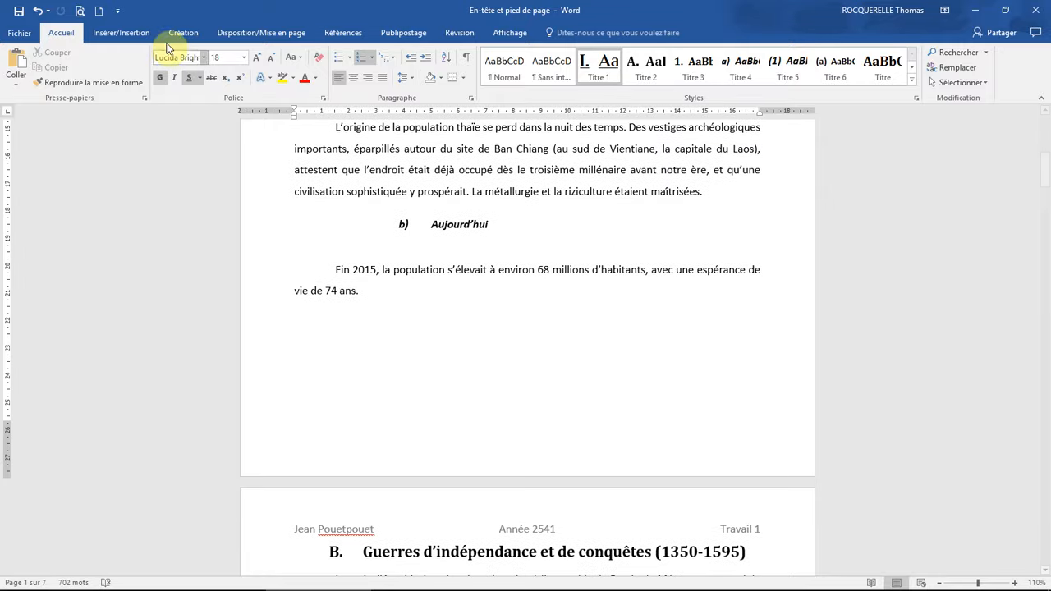
pyautogui.click(123, 34)
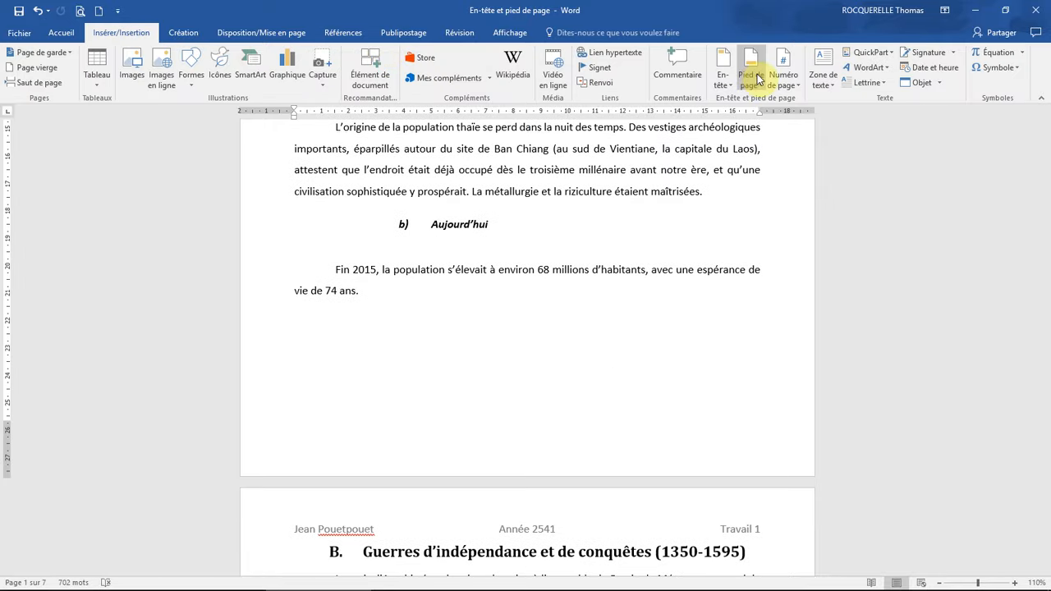
pyautogui.doubleClick(334, 451)
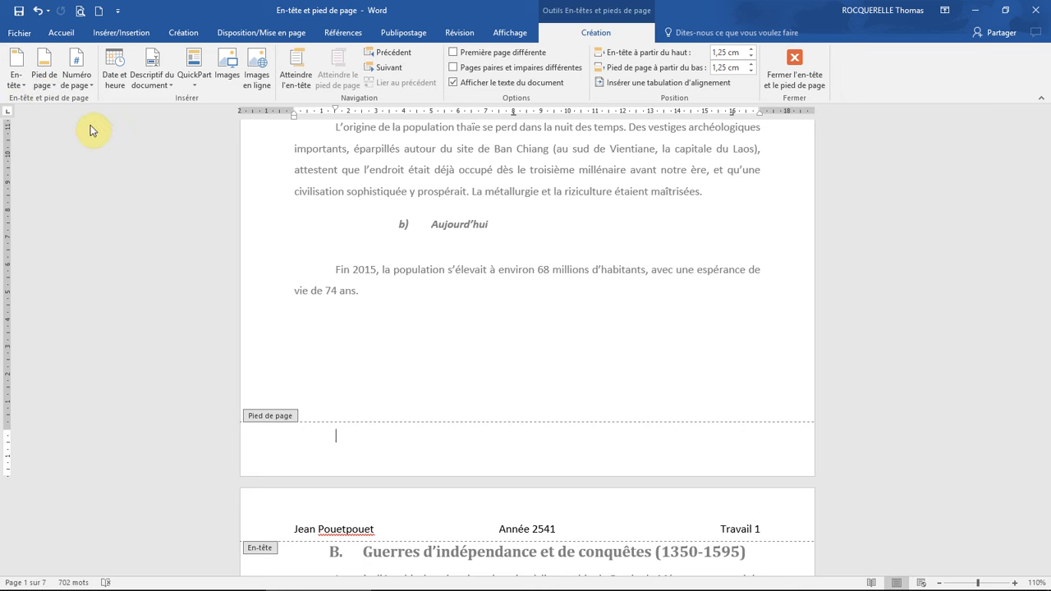
pyautogui.click(46, 85)
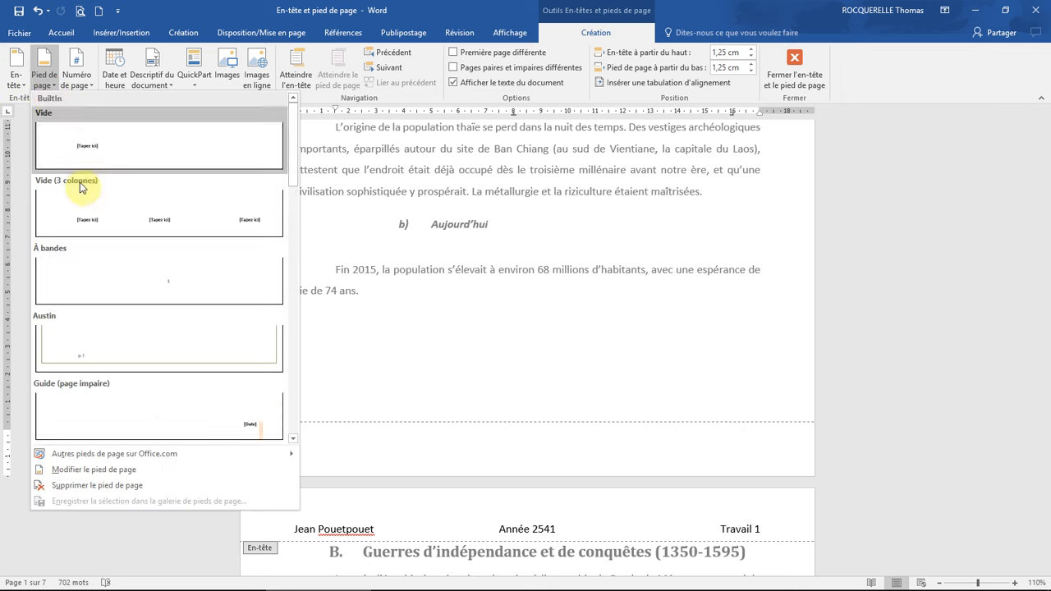
pyautogui.click(78, 210)
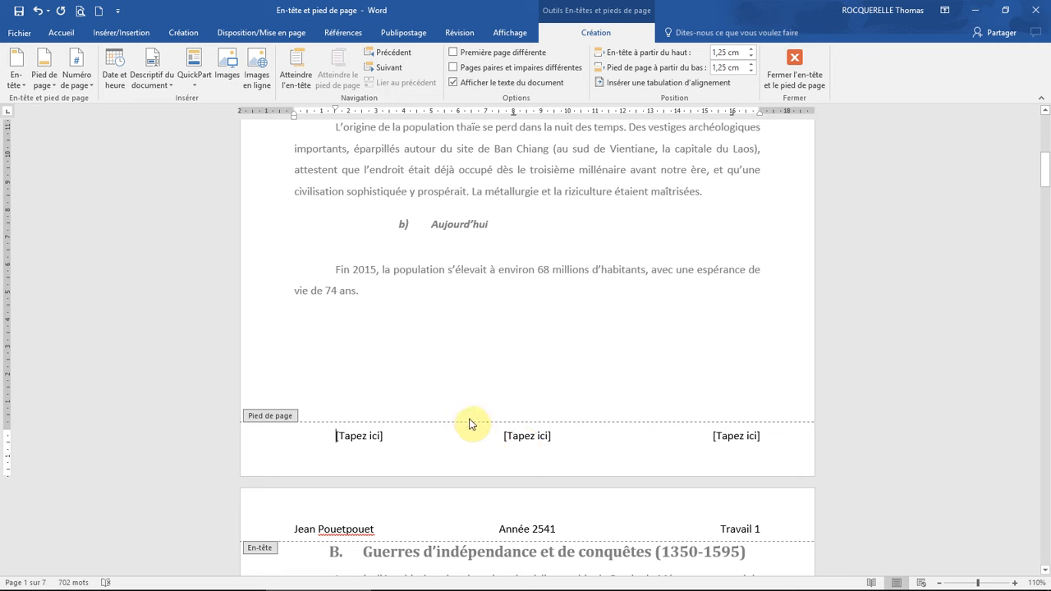
# Delete the footer's middle placeholder and return to the body text.
pyautogui.click(520, 436)
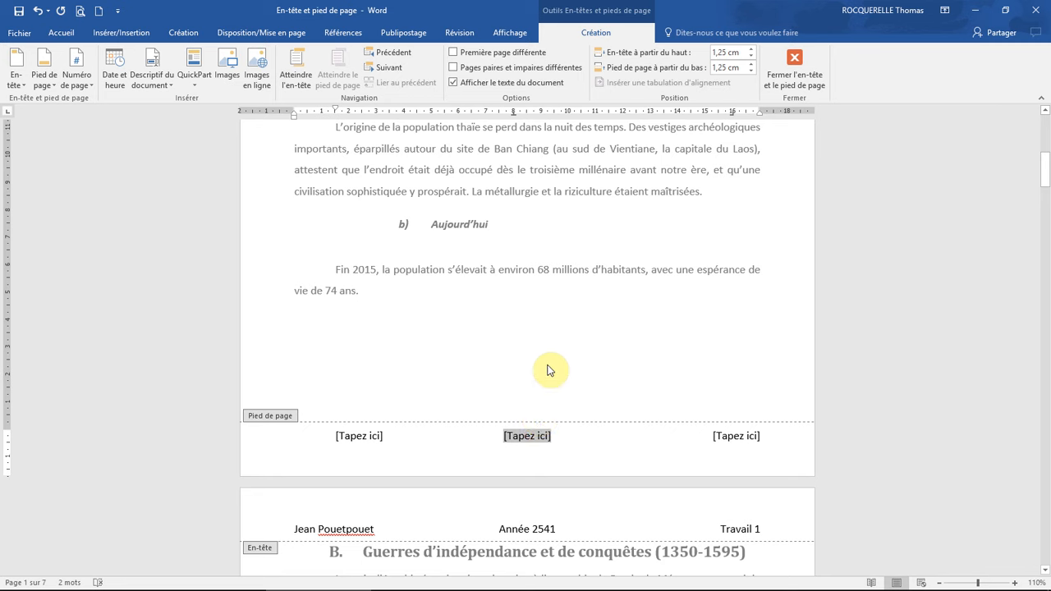
pyautogui.press('Delete')
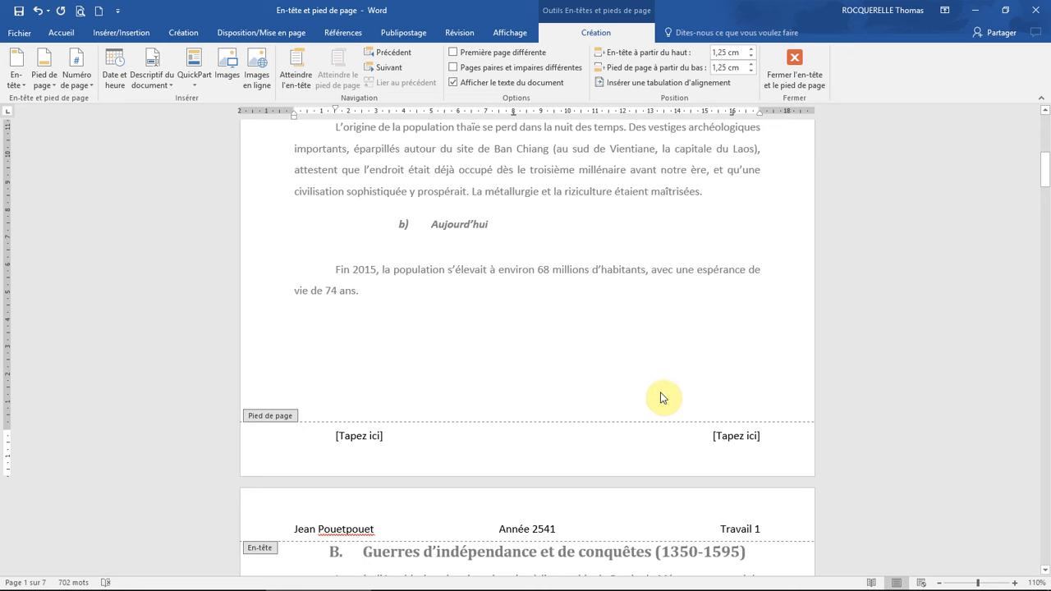
pyautogui.doubleClick(620, 279)
# Reopen the first page's header and add an empty line after "Travail 1".
pyautogui.scroll(8, 614, 328)
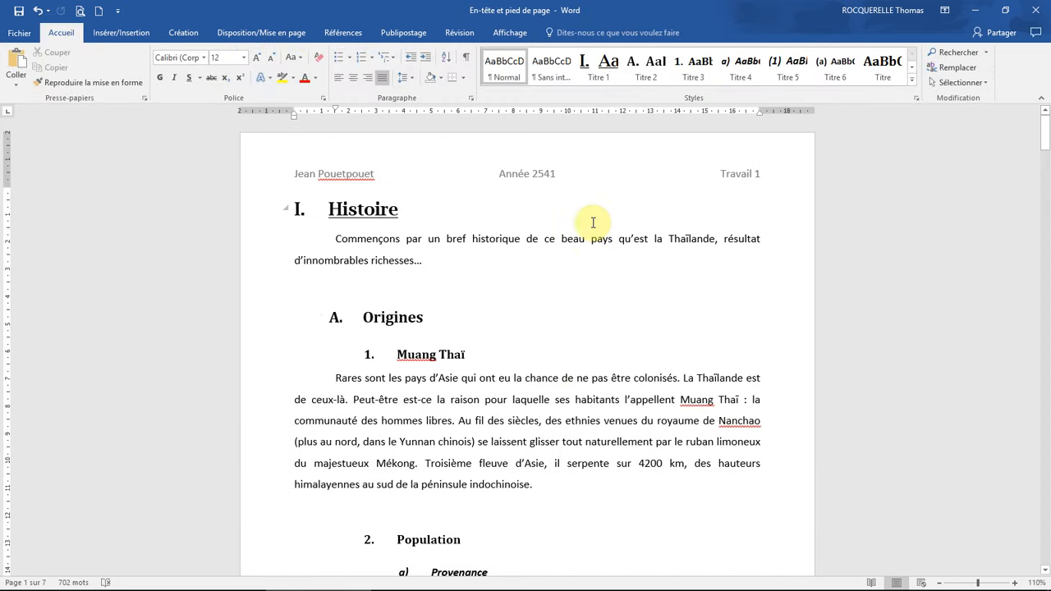
pyautogui.doubleClick(648, 167)
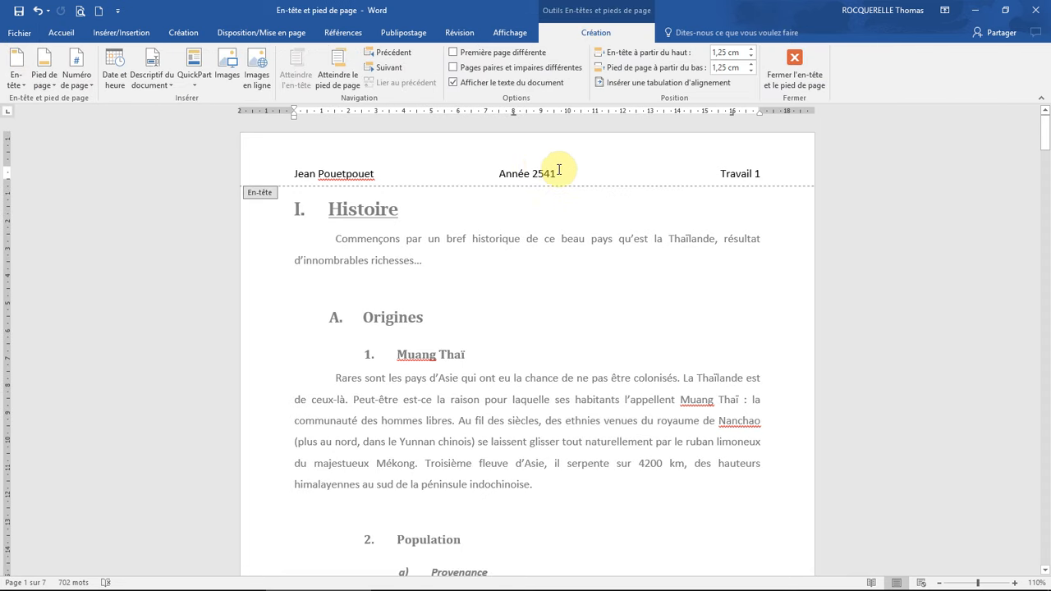
pyautogui.click(763, 173)
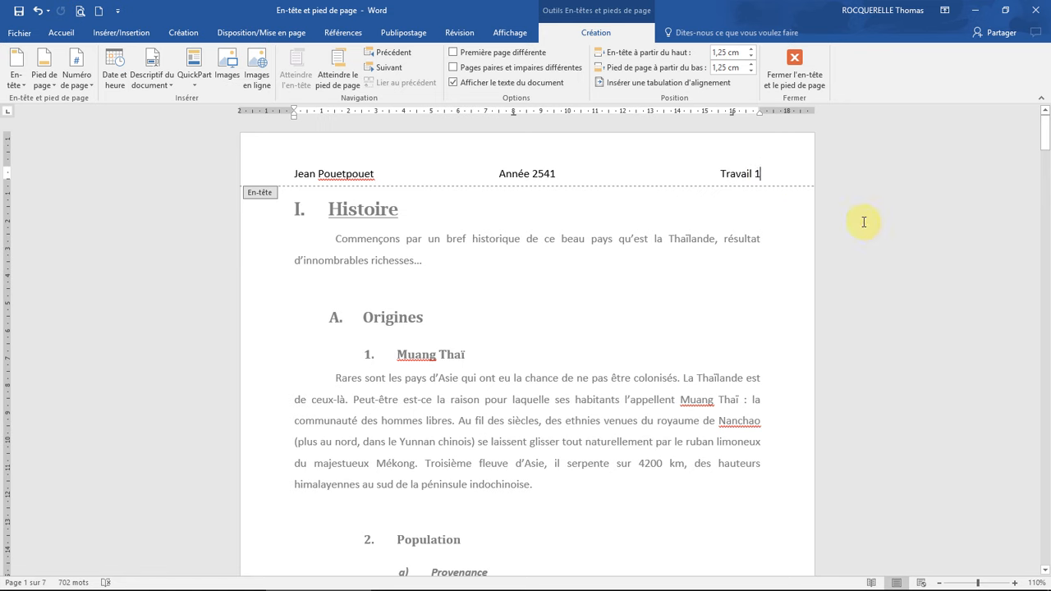
pyautogui.press('Return')
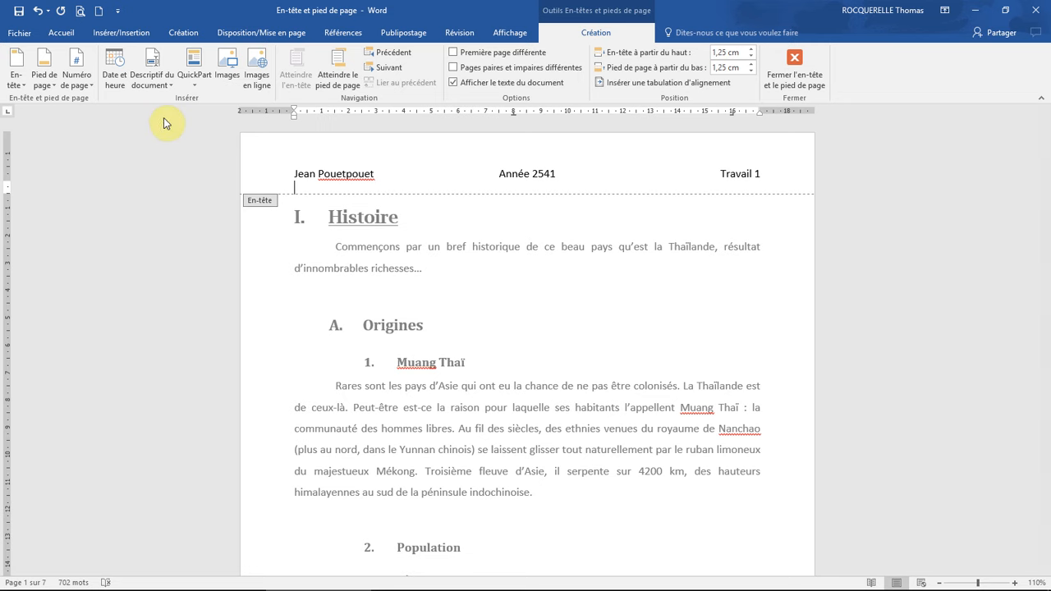
# Search online images for "dessin" and insert the cartoon bat drawing in the header's empty line.
pyautogui.click(256, 72)
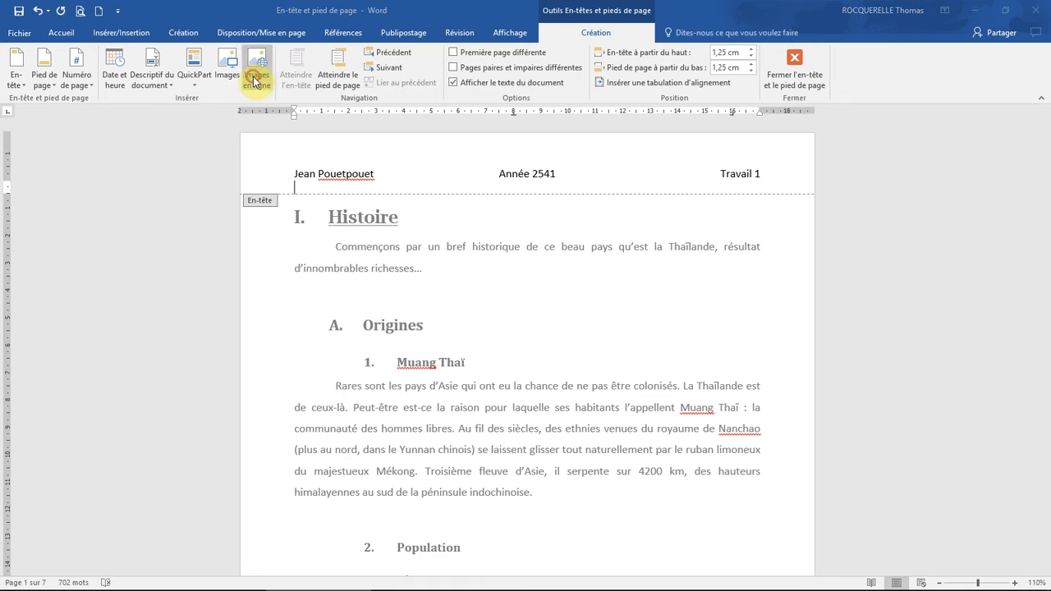
pyautogui.write('dessin')
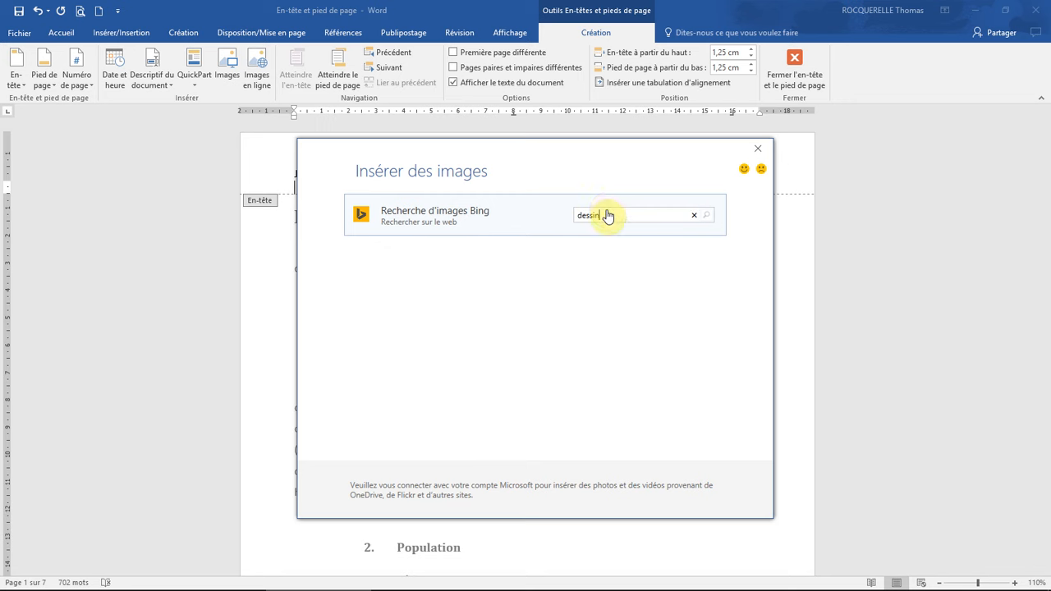
pyautogui.press('Return')
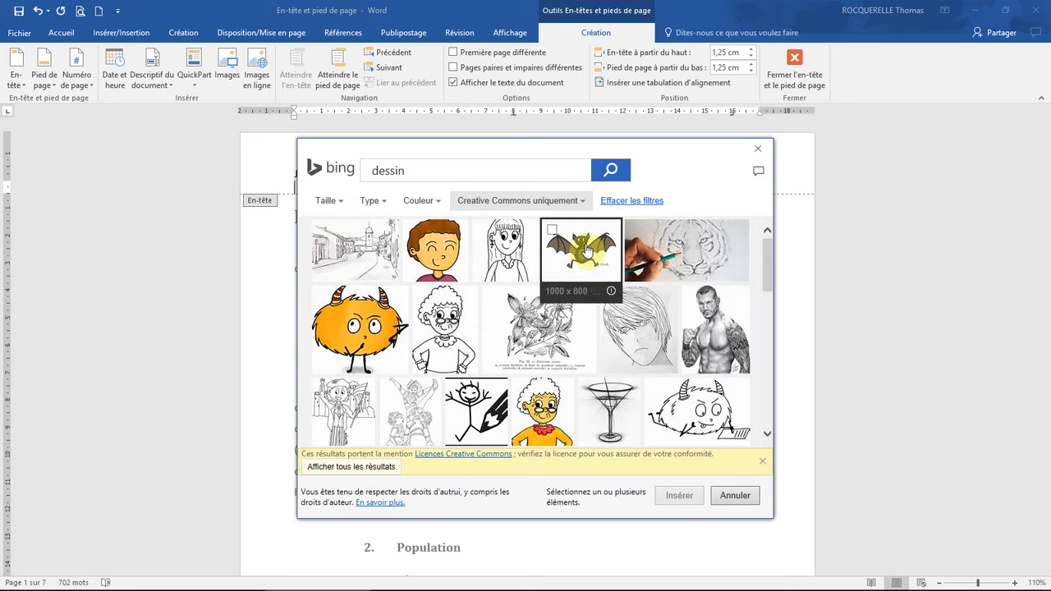
pyautogui.click(566, 242)
pyautogui.click(680, 496)
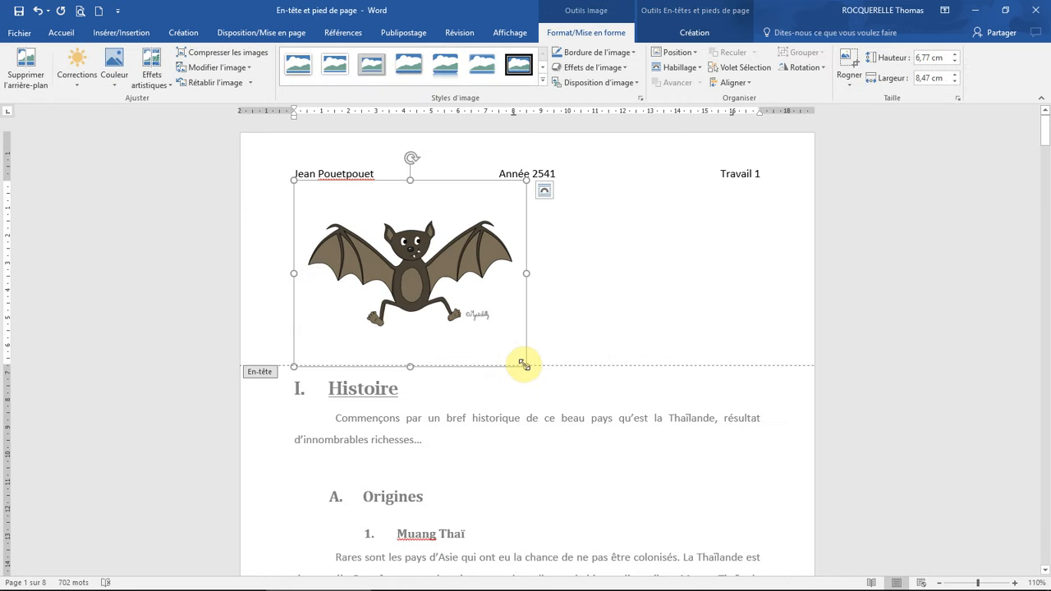
# Shrink the header's bat picture proportionally to about 2 cm wide and centre it on its line, closing the header.
pyautogui.moveTo(525, 366); pyautogui.dragTo(350, 205)
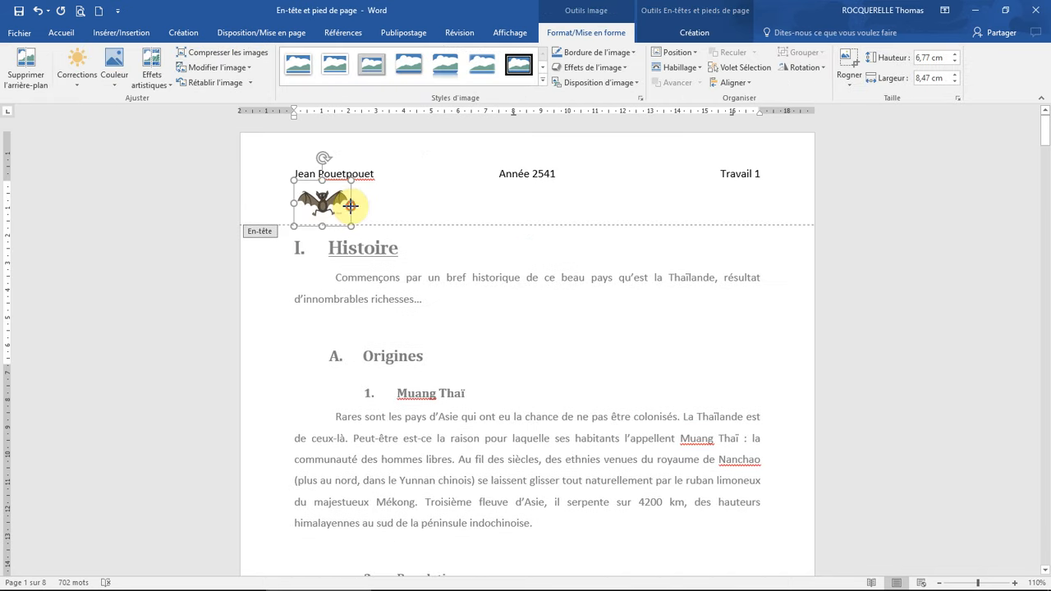
pyautogui.click(60, 32)
pyautogui.click(353, 78)
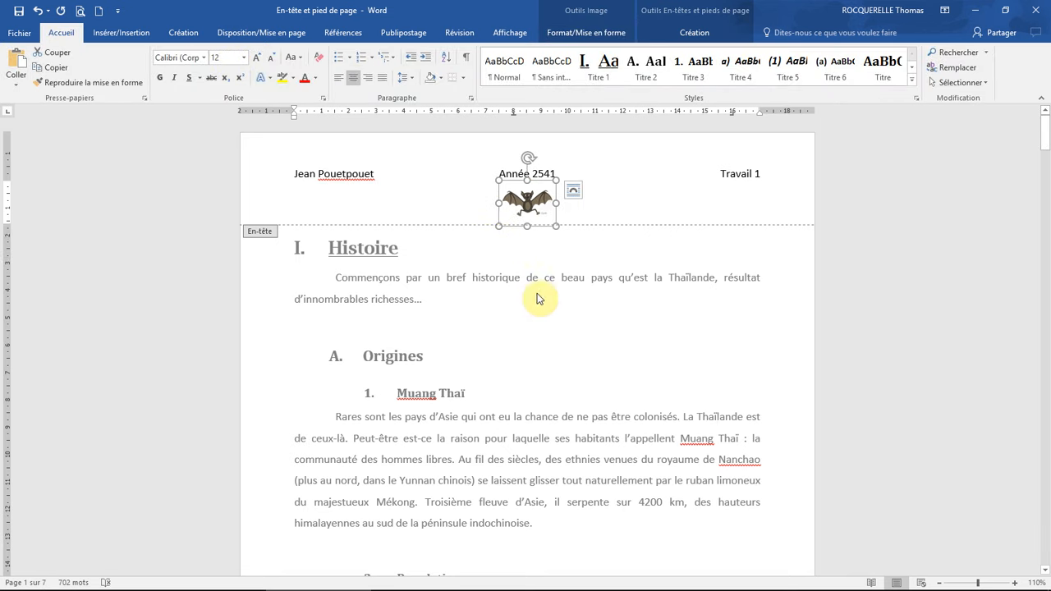
pyautogui.doubleClick(554, 259)
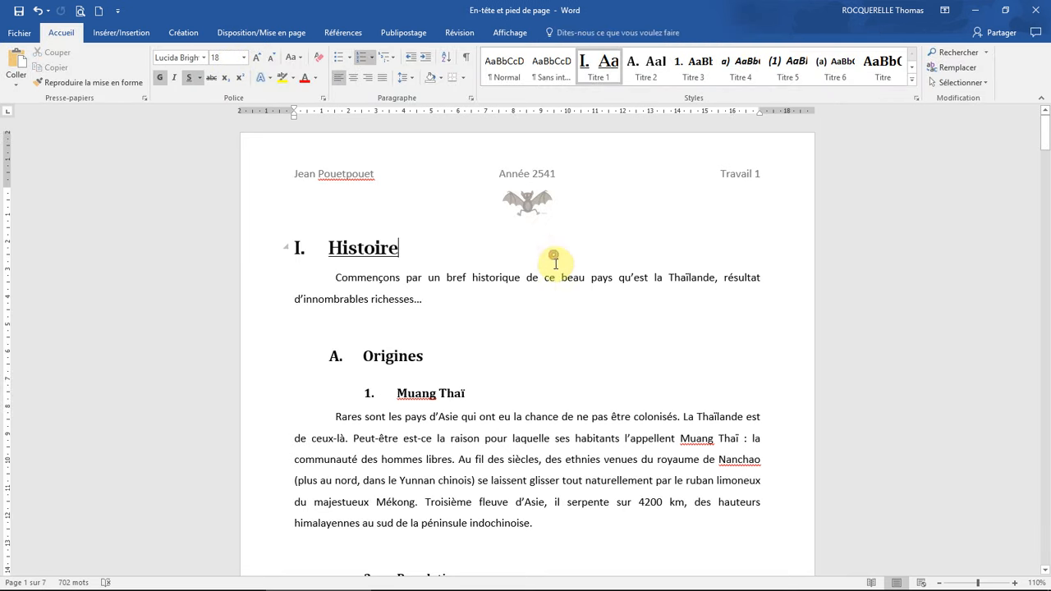
# Look through the document's pages to check how the header with the bat picture and the footer repeat on each page.
pyautogui.scroll(-15, 595, 369)
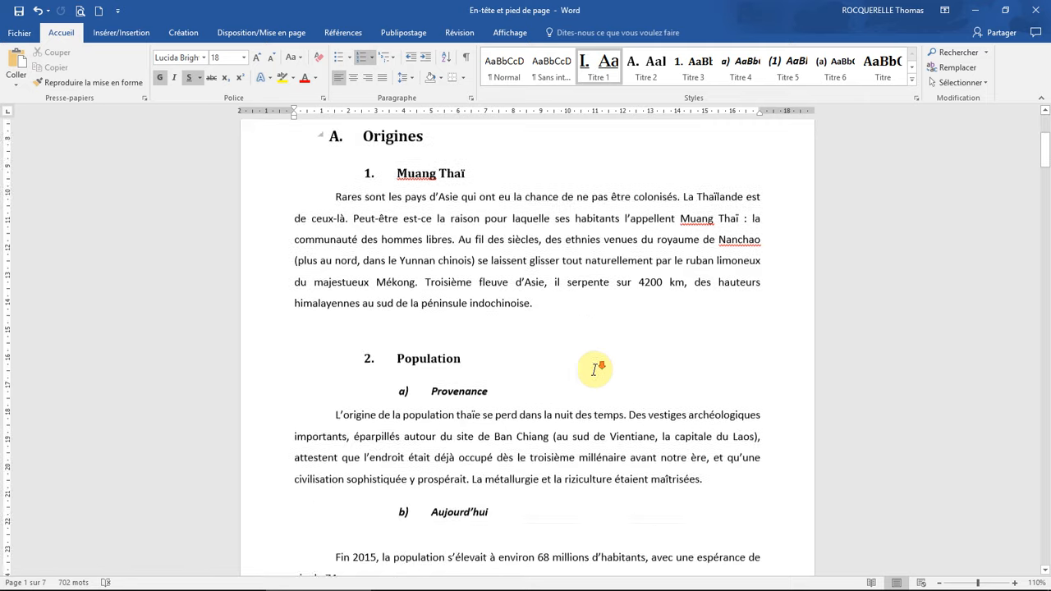
pyautogui.scroll(-15, 527, 305)
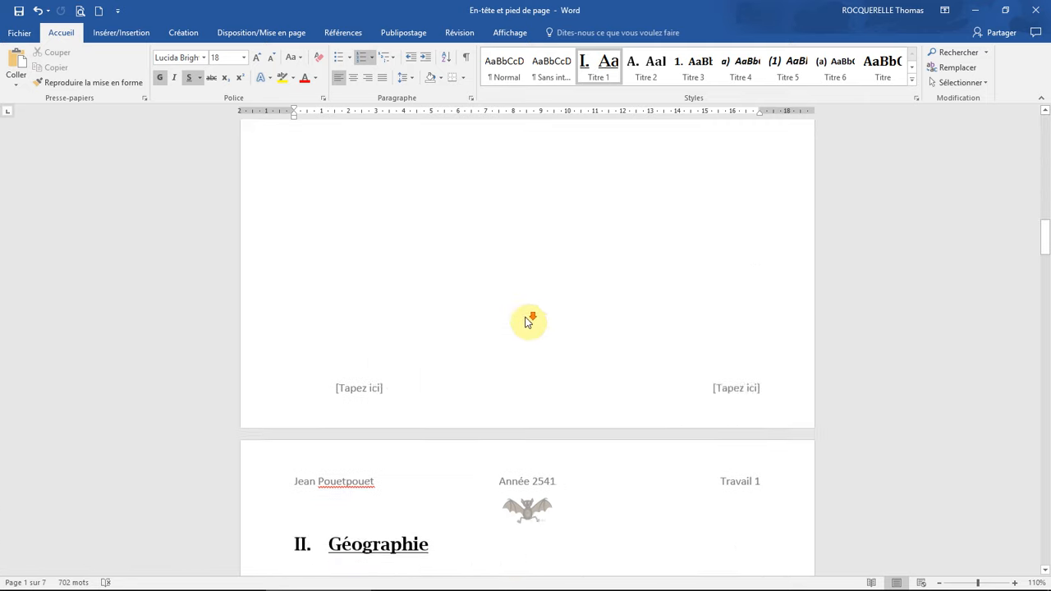
pyautogui.scroll(-20, 538, 337)
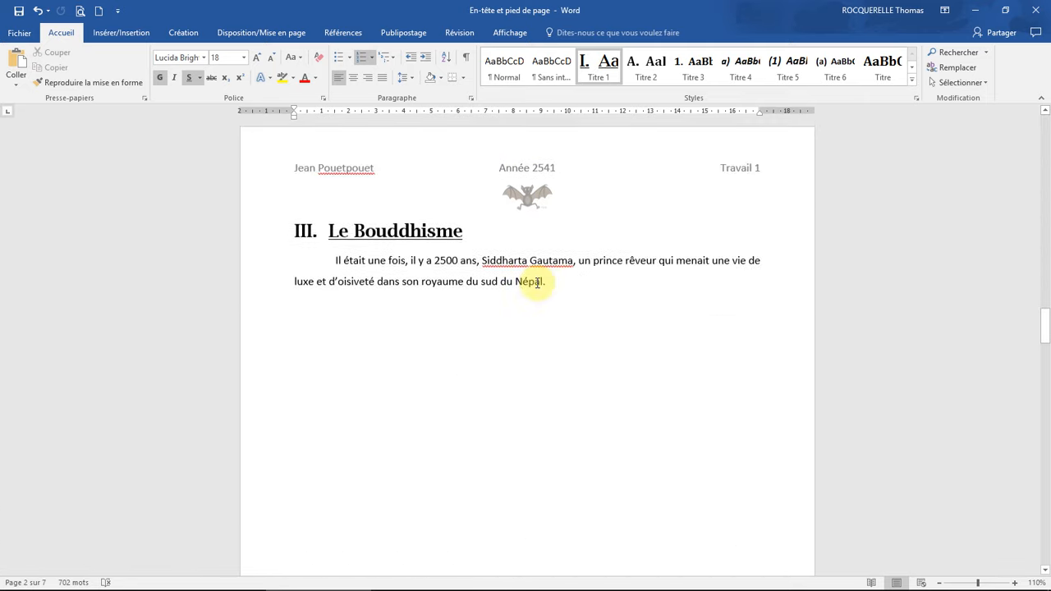
pyautogui.scroll(-10, 538, 306)
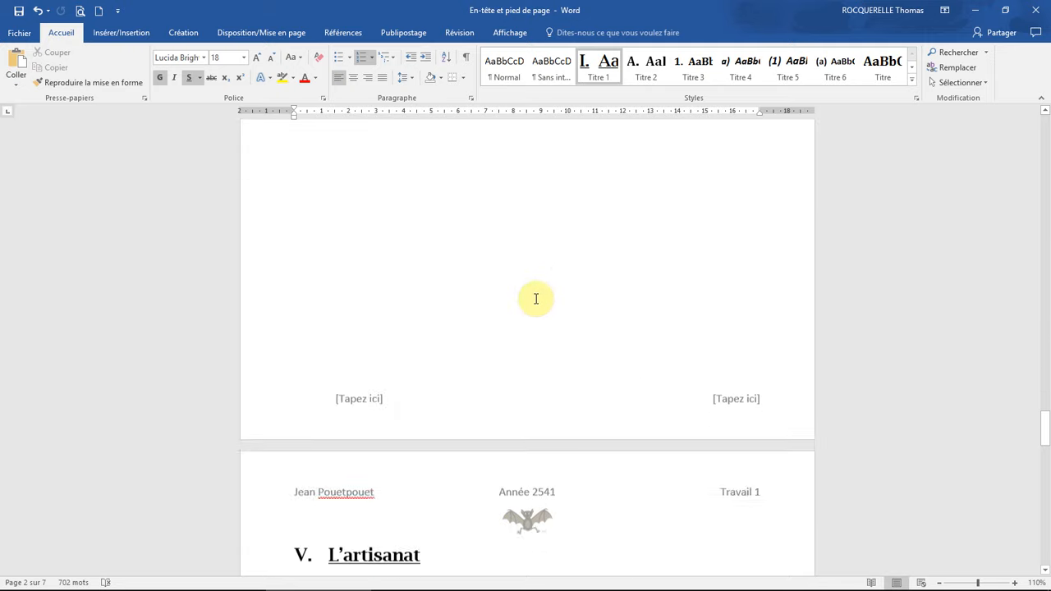
pyautogui.moveTo(1047, 474); pyautogui.dragTo(1042, 121)
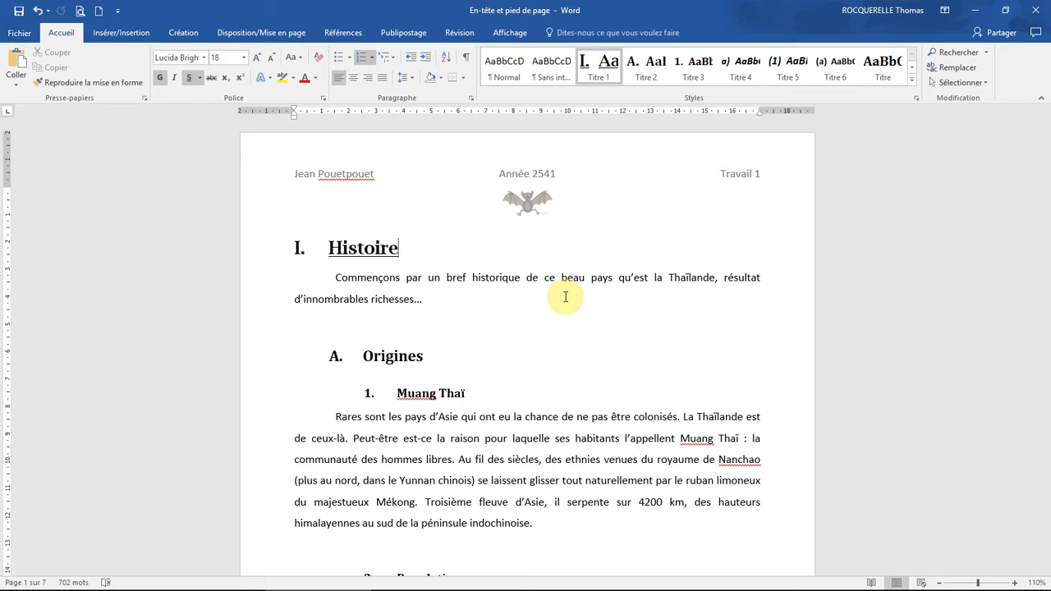
pyautogui.scroll(-10, 575, 356)
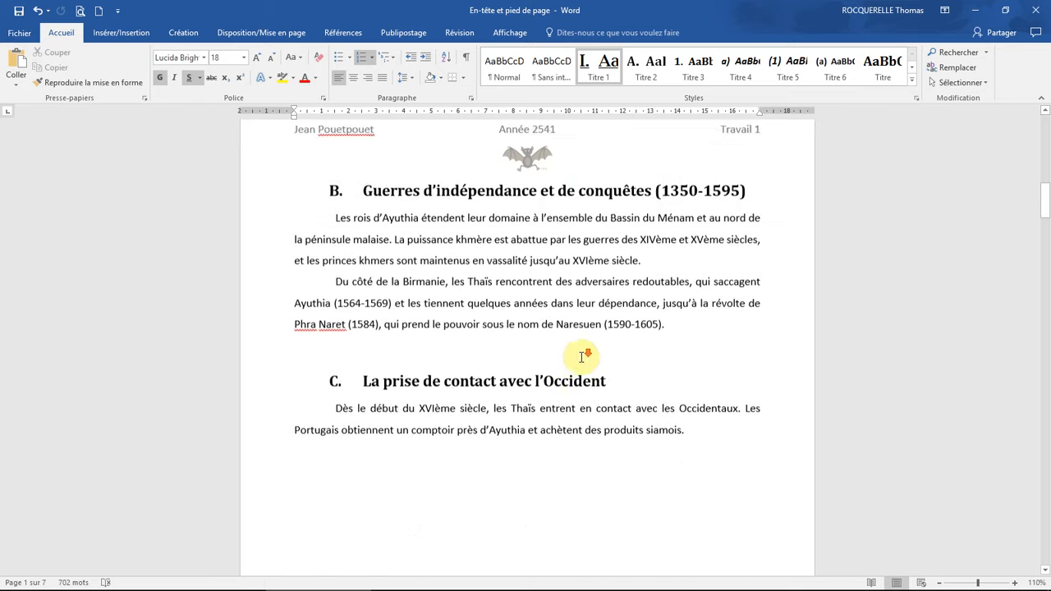
pyautogui.scroll(-2, 578, 356)
pyautogui.scroll(12, 575, 349)
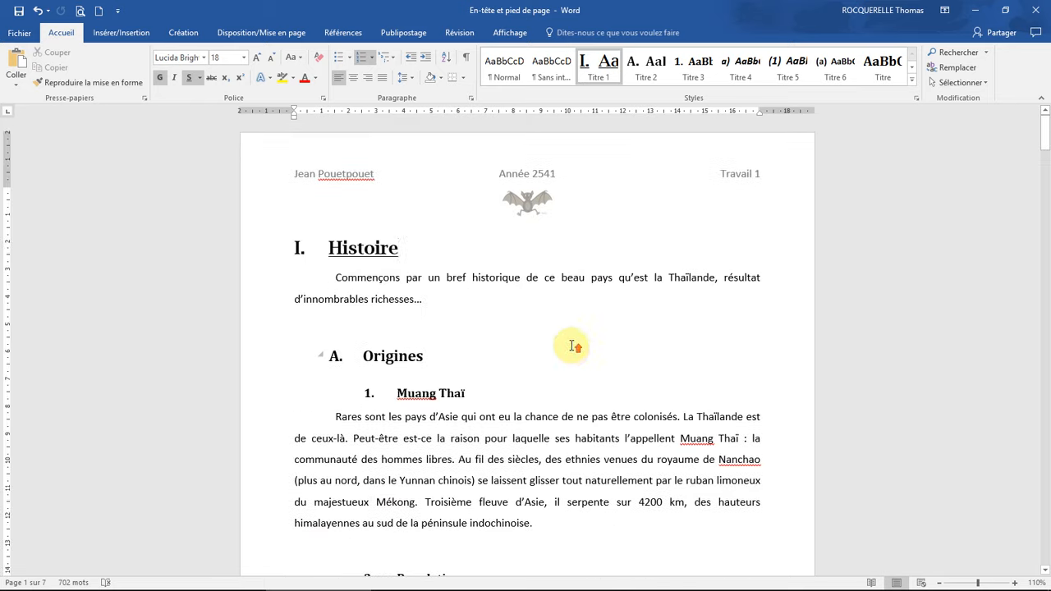